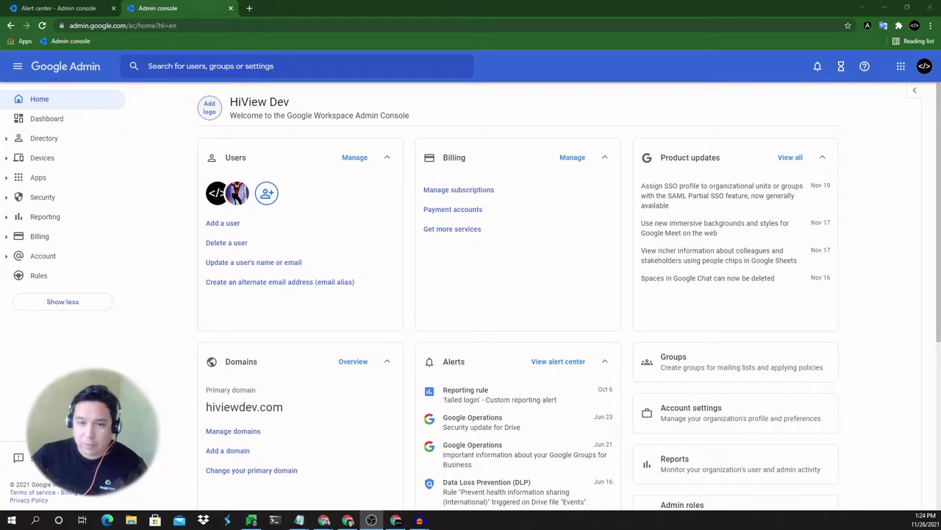
Expand Reporting > Audit in the left menu and open the Drive audit log
click(8, 218)
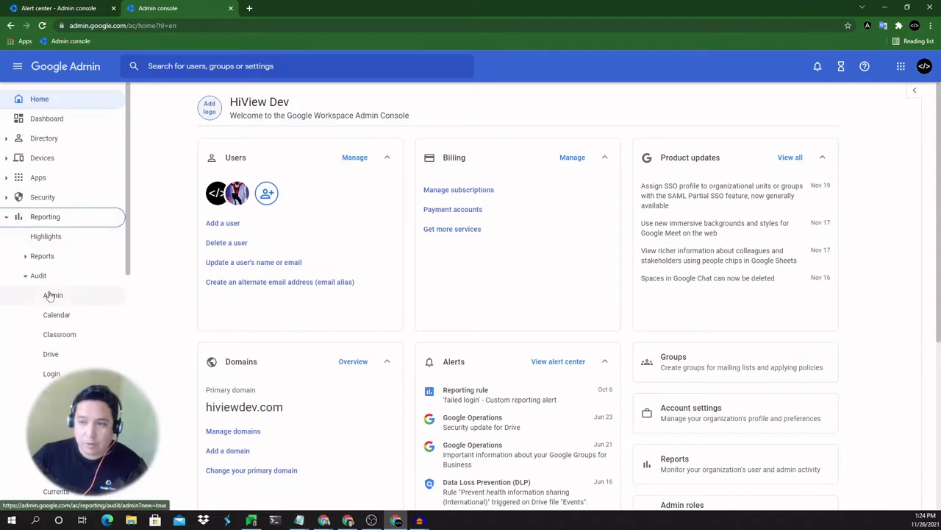
click(39, 279)
click(33, 279)
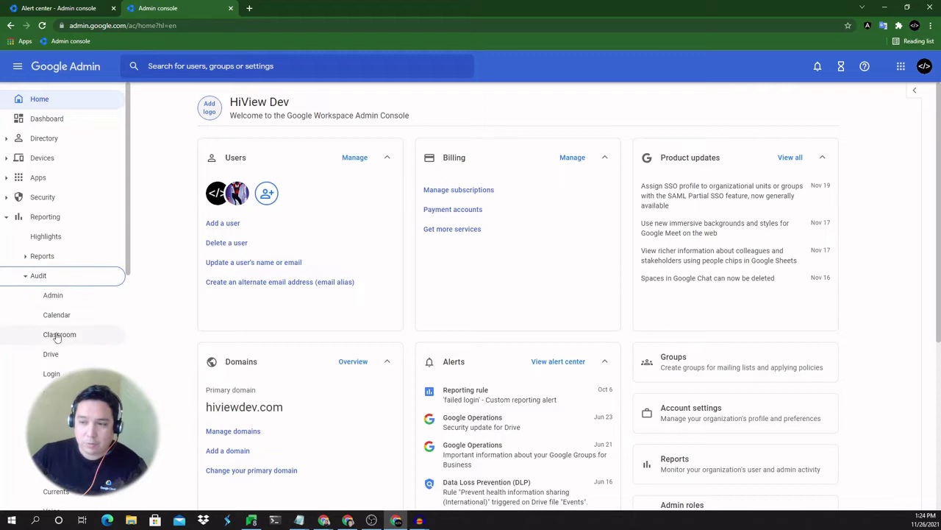
click(51, 356)
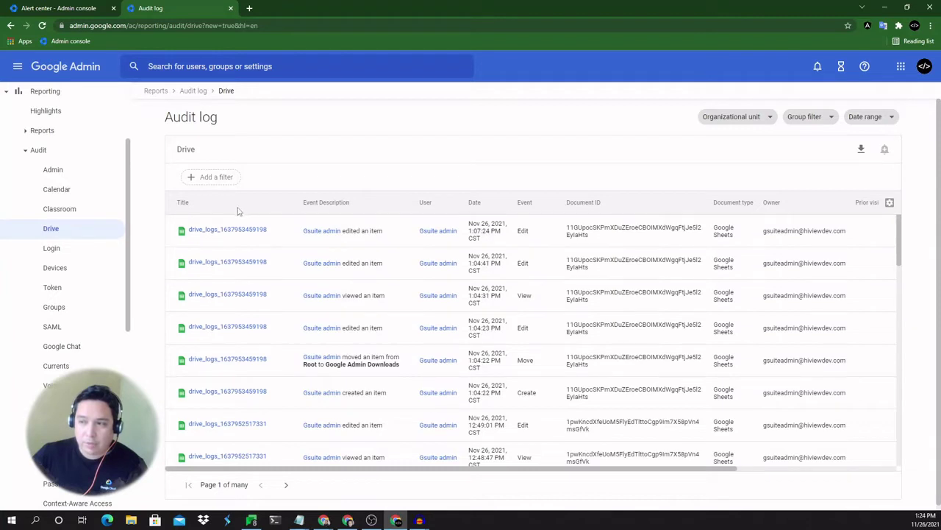
click(191, 206)
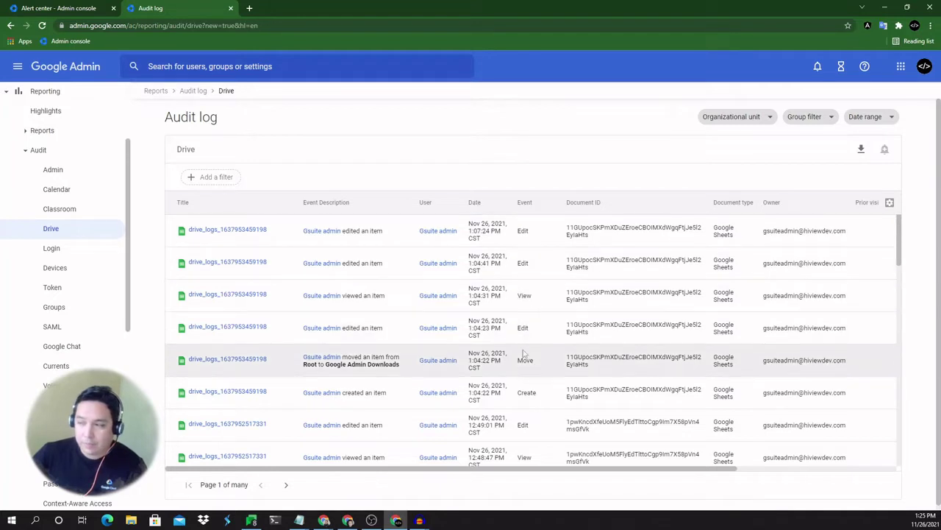
Highlight the Move and Create event types and select the first row's Document ID
drag(537, 360, 520, 359)
click(530, 393)
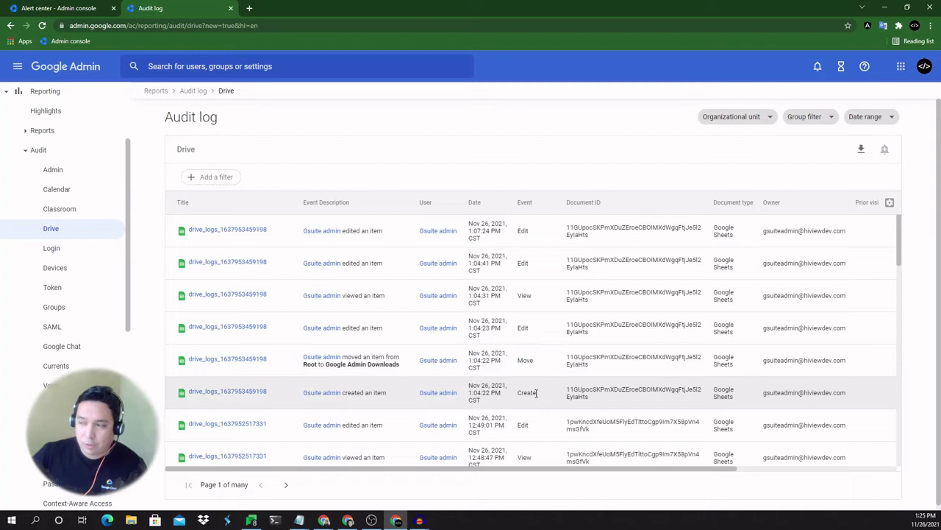
drag(537, 394, 517, 401)
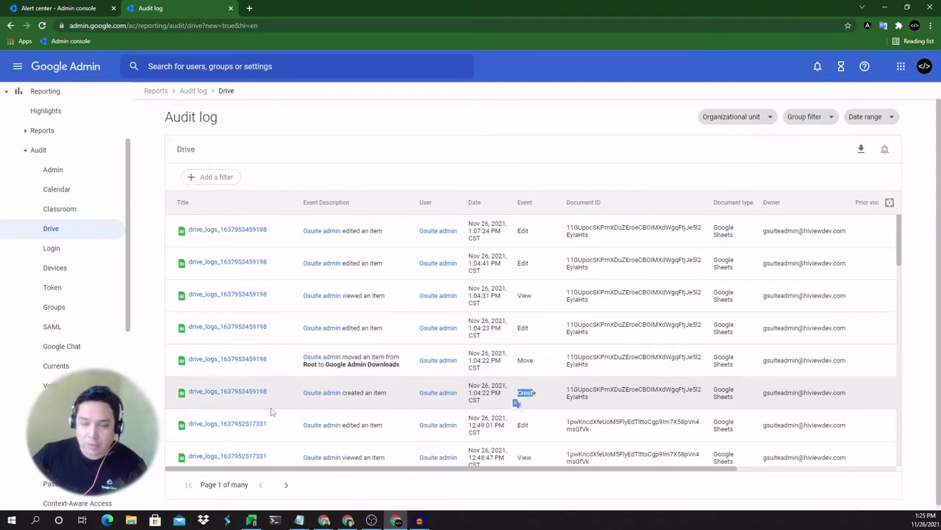
click(594, 236)
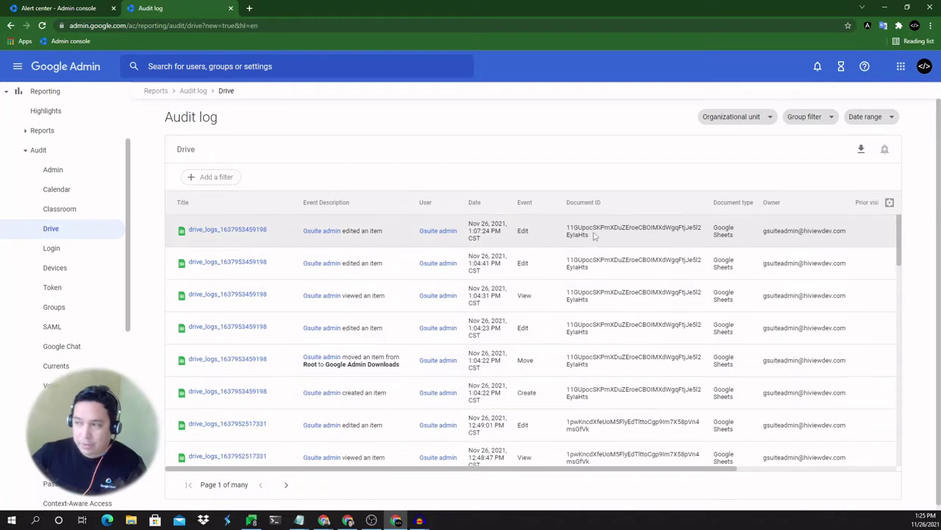
double_click(581, 231)
drag(581, 232, 568, 216)
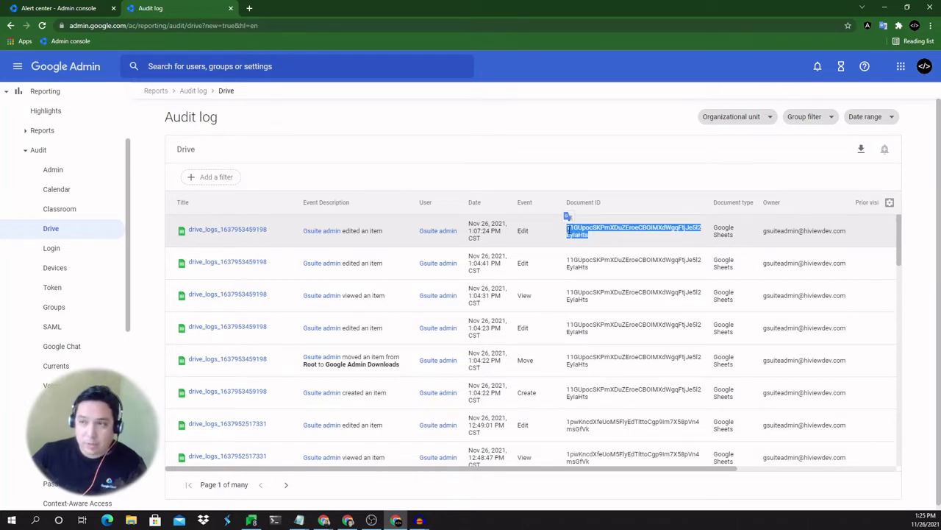
drag(568, 216, 737, 239)
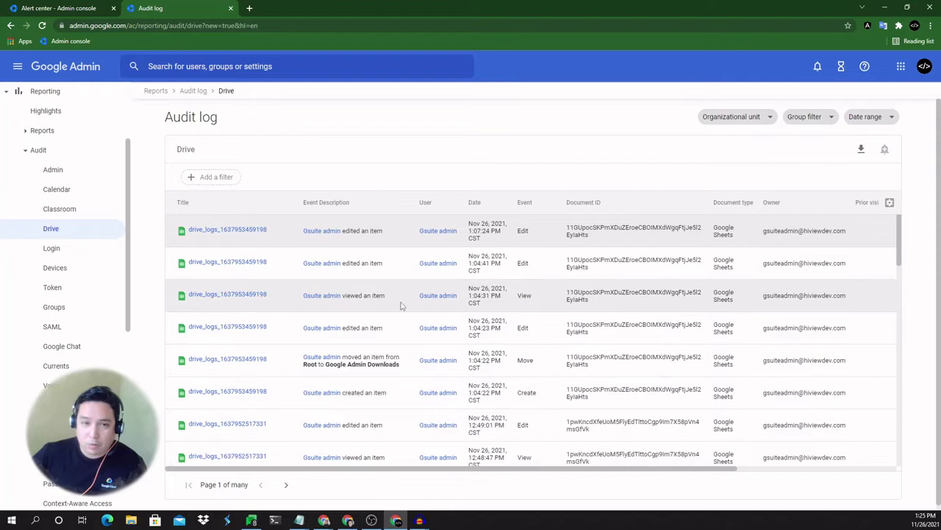
Scroll to the Shared Drive Membership Change row and highlight its drive ID and Shared drive type
scroll(237, 251, down, 1)
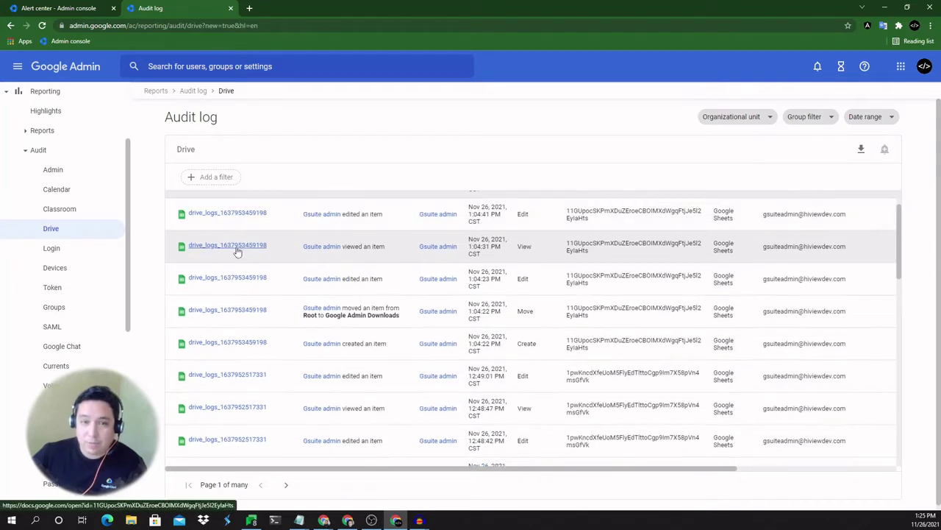
scroll(237, 251, down, 5)
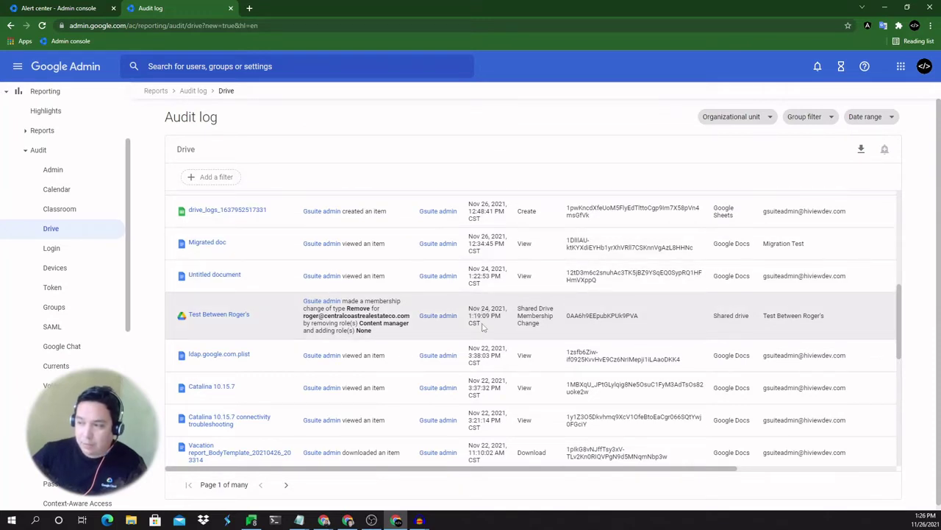
drag(519, 309, 544, 329)
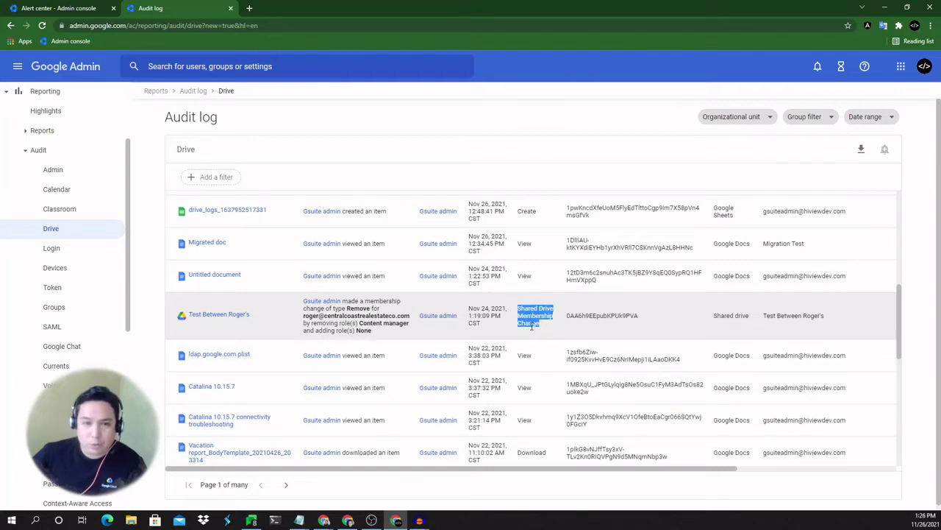
click(592, 320)
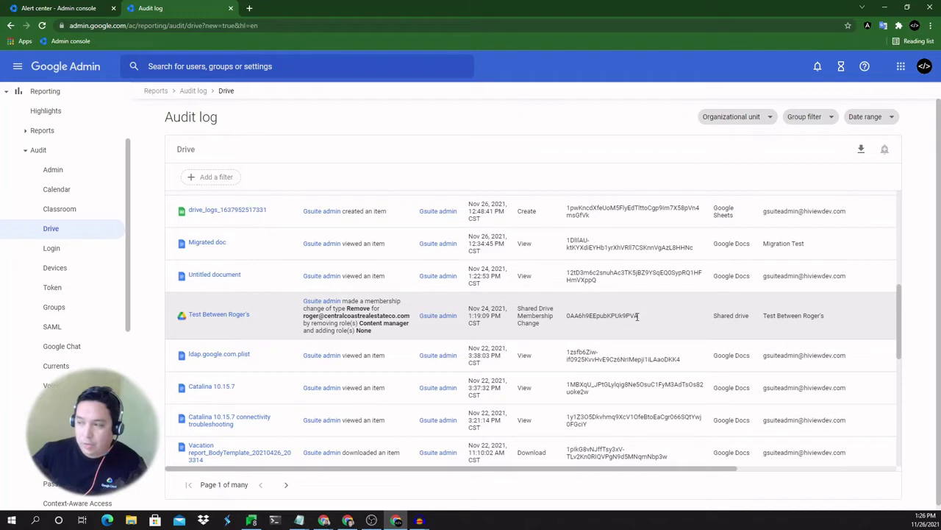
drag(639, 316, 567, 322)
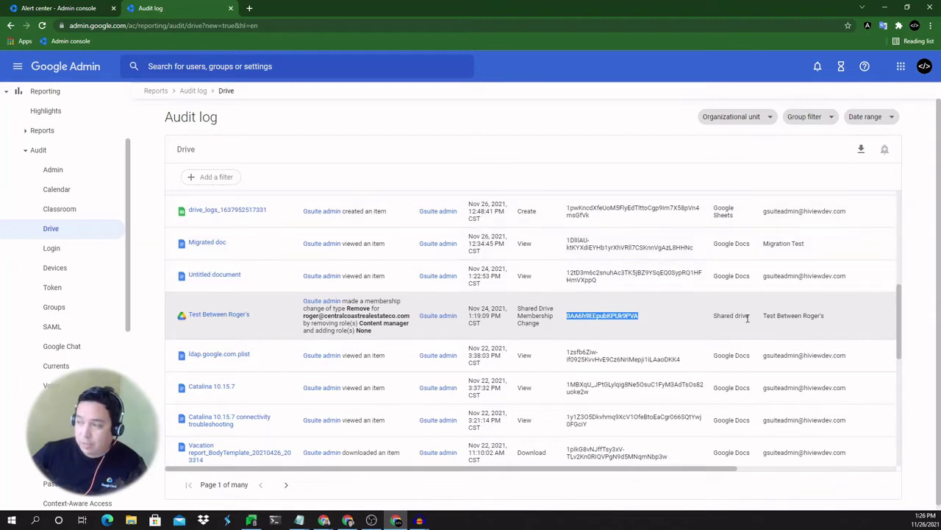
drag(750, 317, 713, 317)
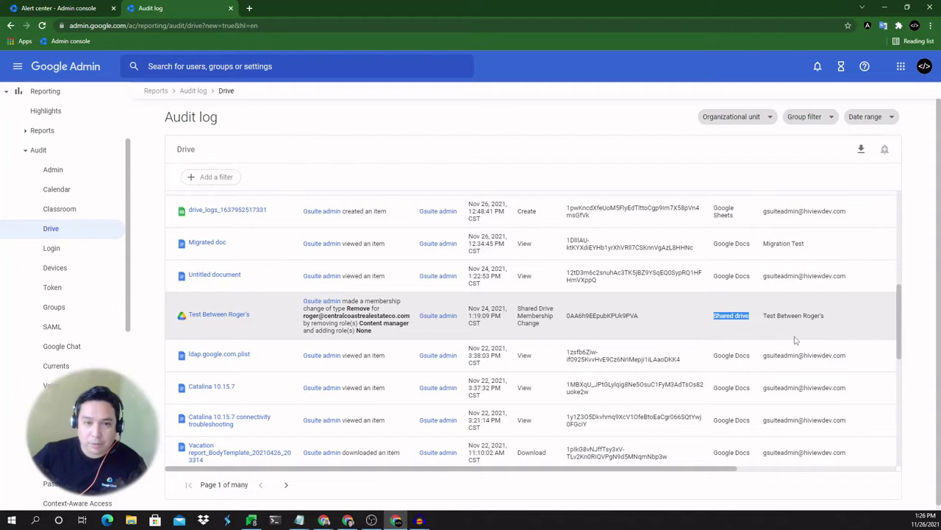
drag(627, 468, 778, 484)
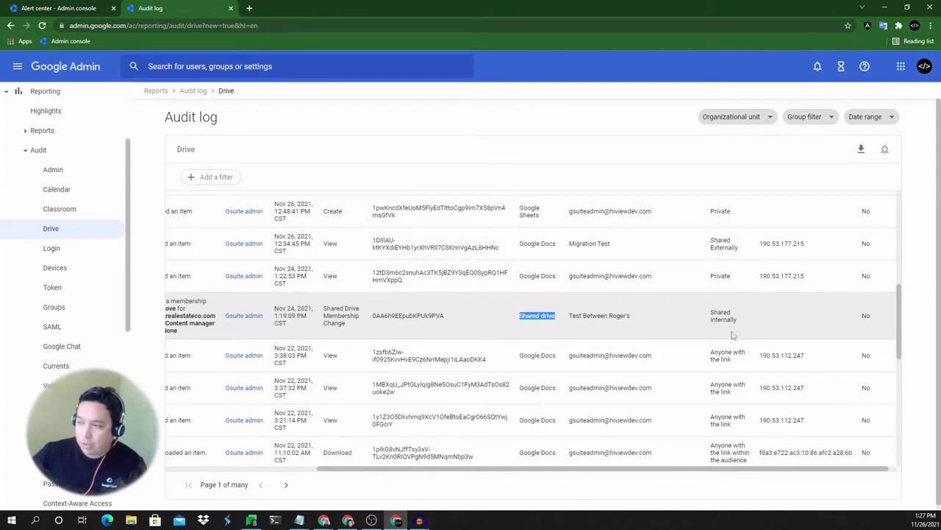
Check the Shared Internally visibility, then select Shared Drive ID 0AA6h9EEpubKPUk9PVA in the membership row
drag(738, 321, 712, 319)
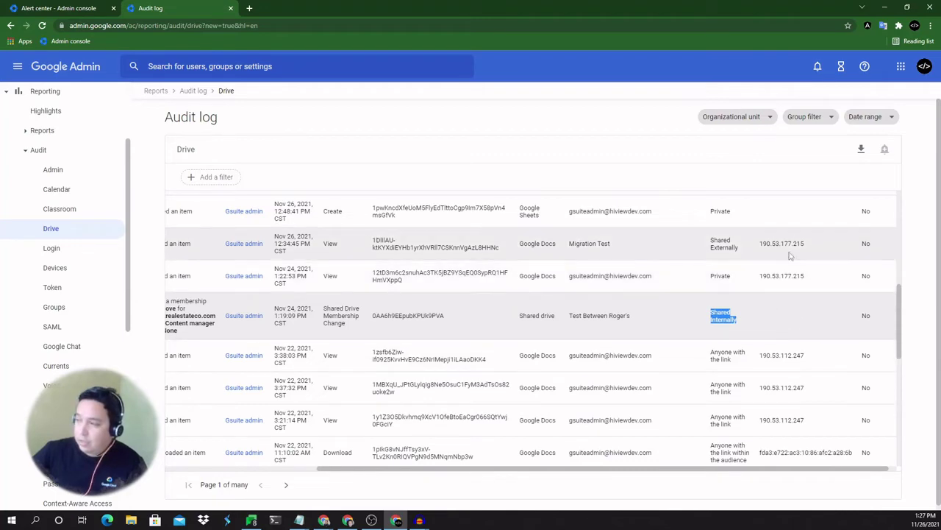
scroll(778, 368, down, 3)
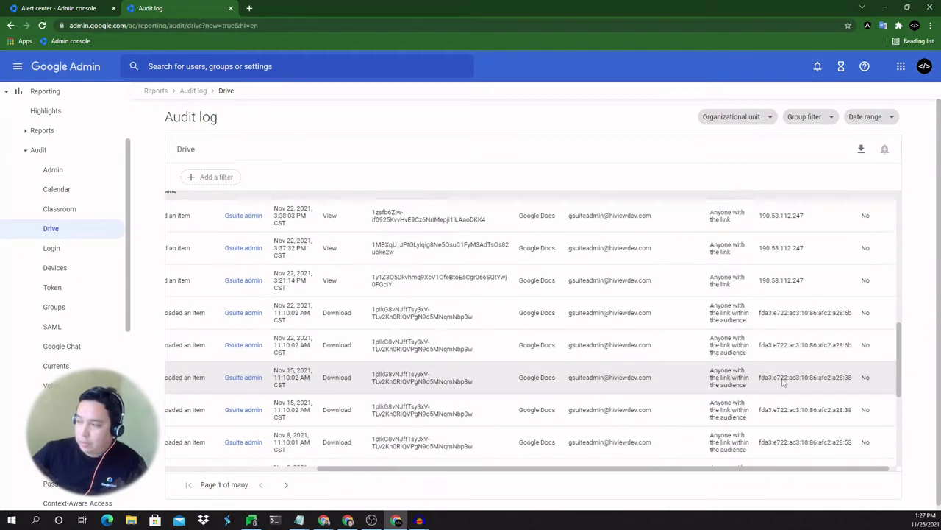
scroll(780, 386, down, 3)
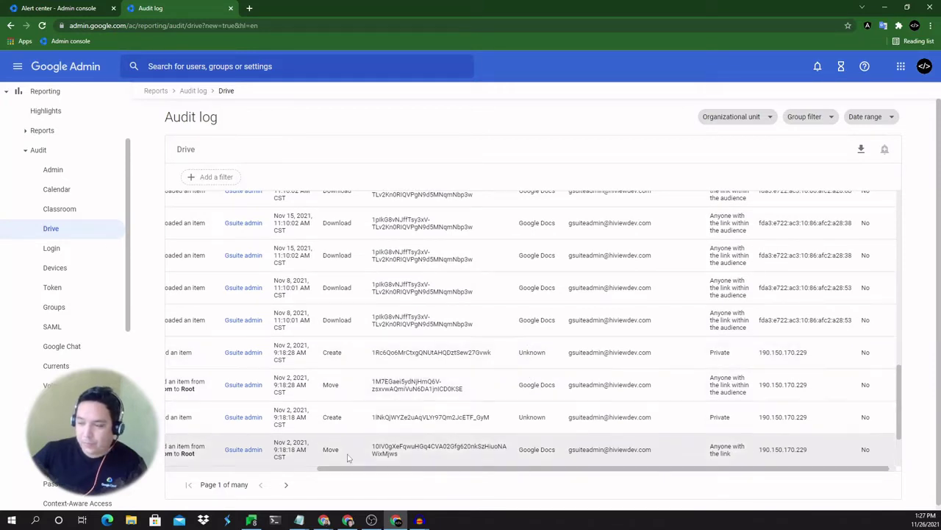
drag(363, 469, 206, 472)
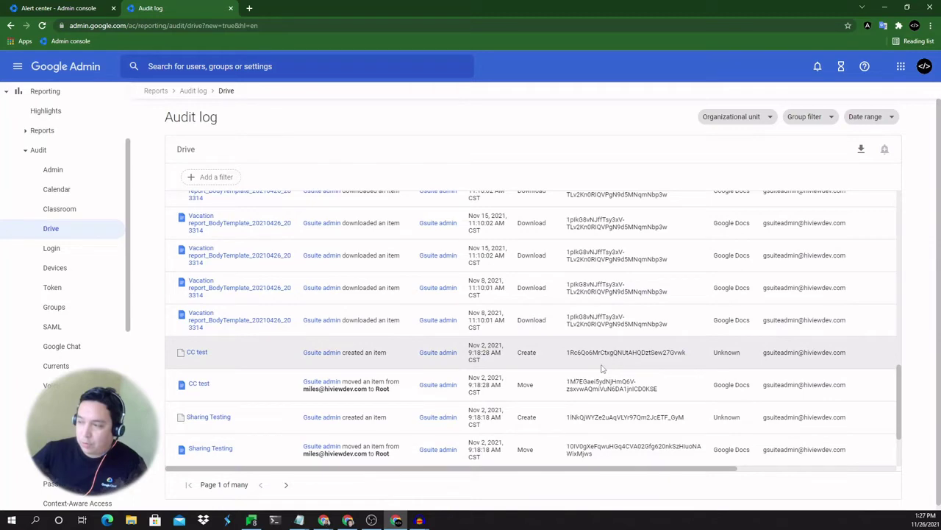
scroll(566, 370, up, 5)
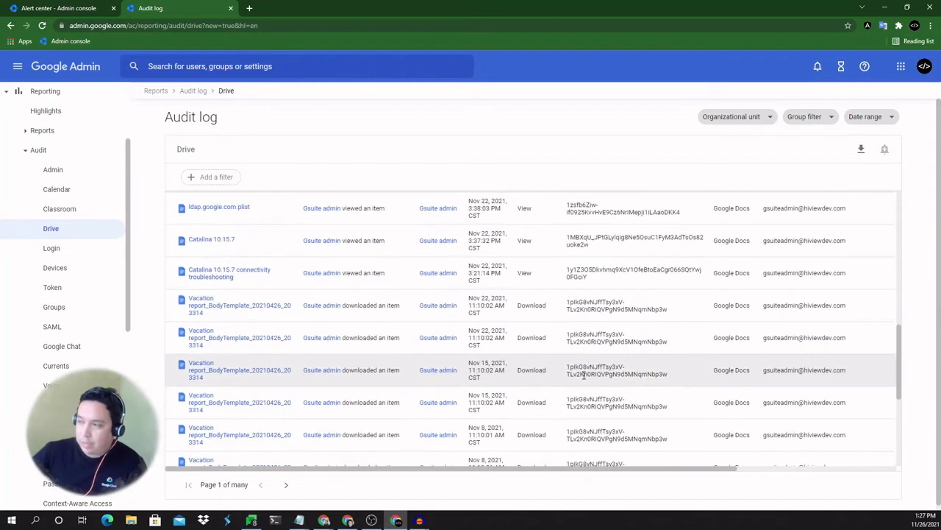
drag(640, 317, 568, 316)
key(ctrl+c)
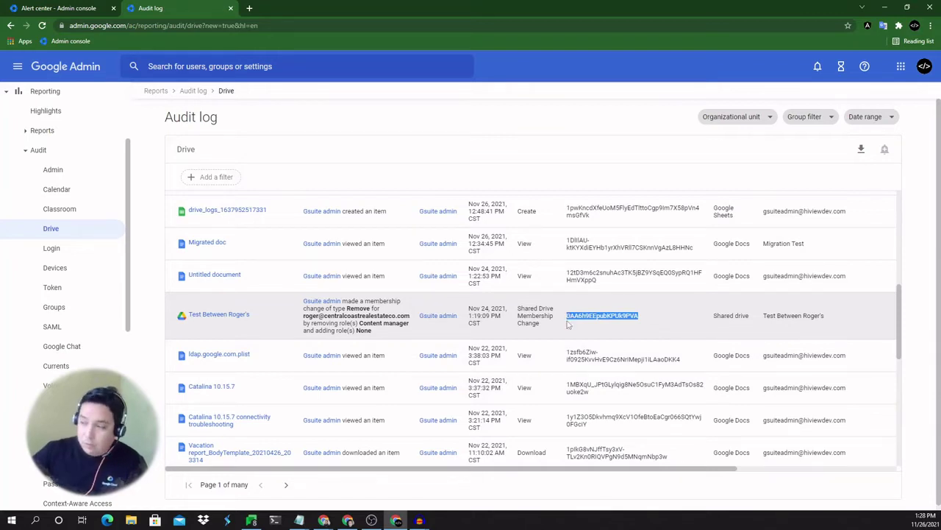
Add a Shared Drive ID filter matching the pasted 0AA6h9EEpubKPUk9PVA and apply it
scroll(581, 372, up, 1)
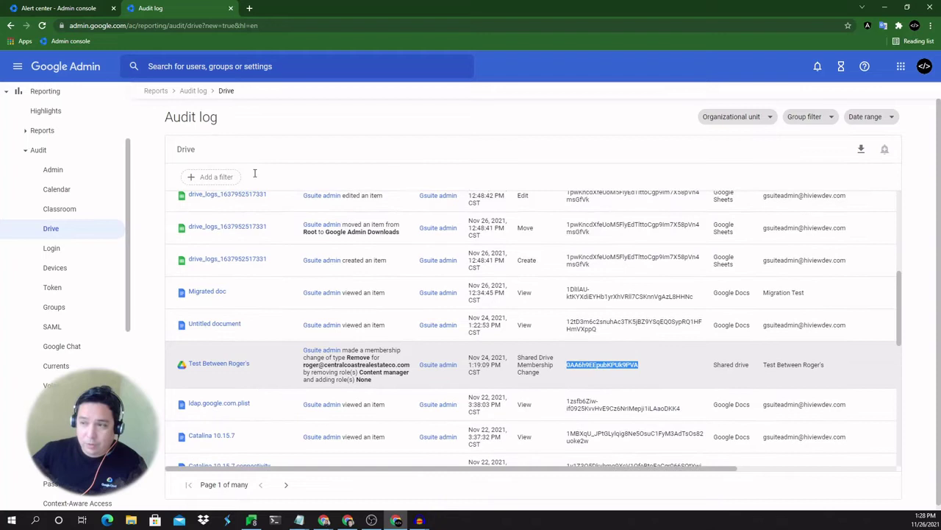
click(254, 176)
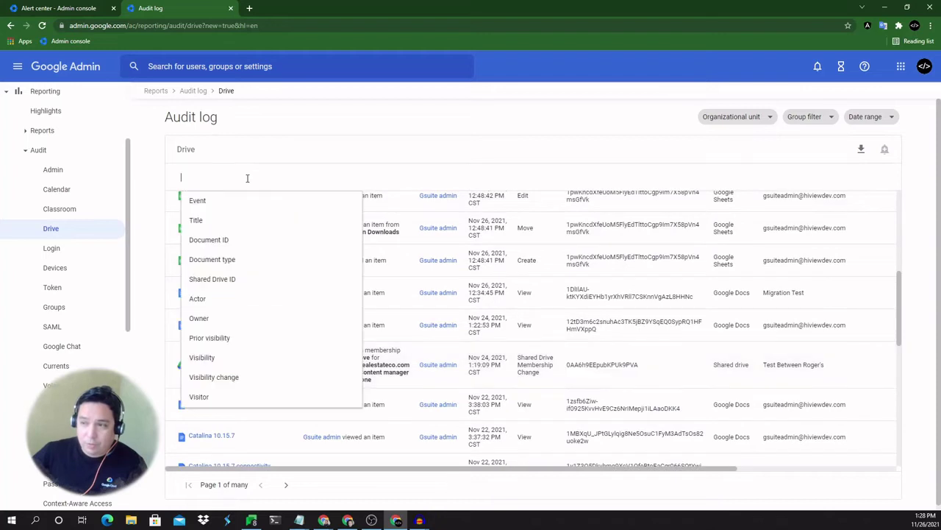
click(212, 280)
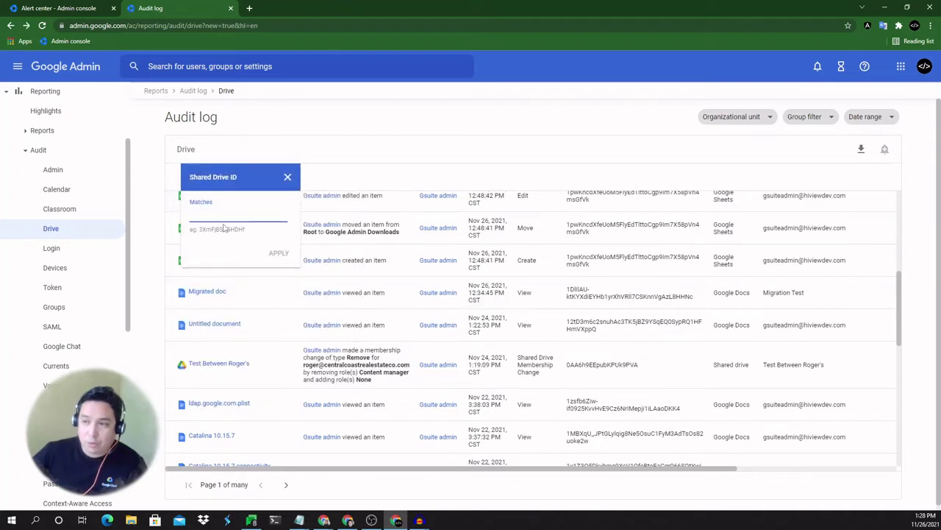
key(ctrl+v)
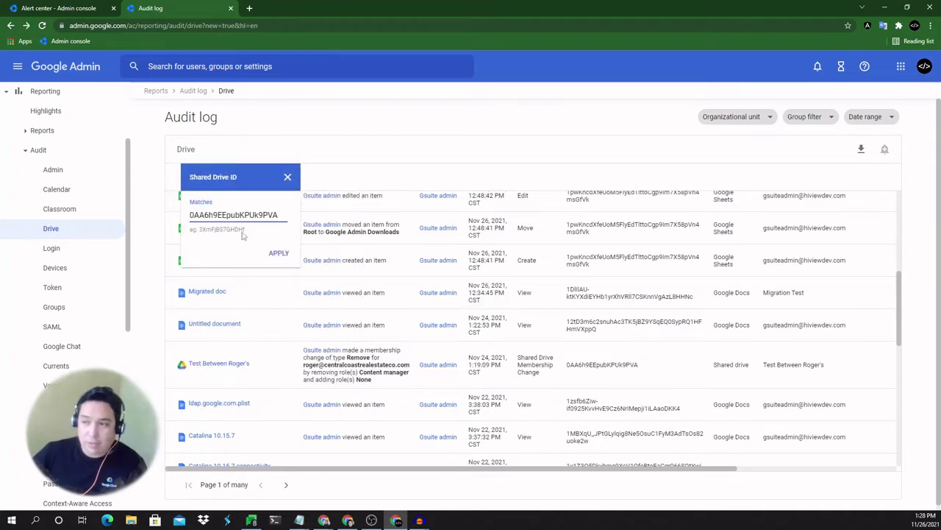
click(280, 255)
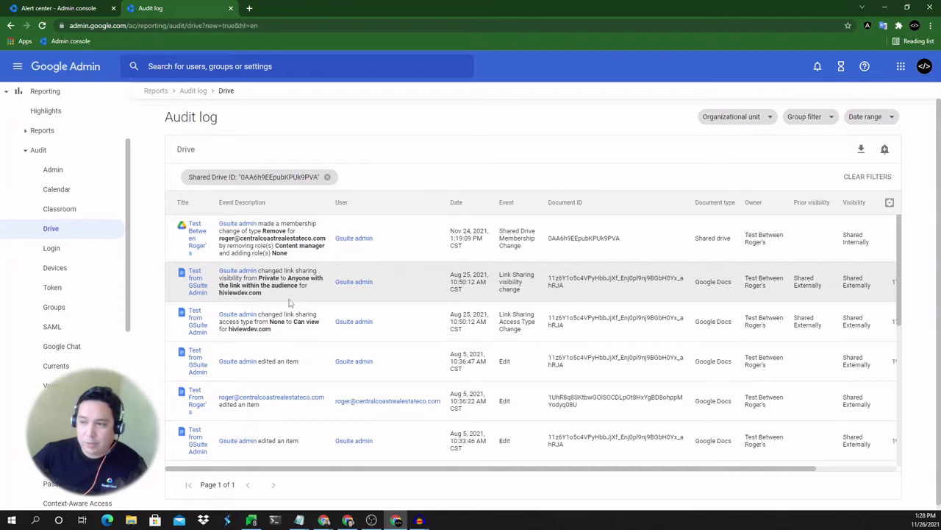
scroll(336, 306, down, 5)
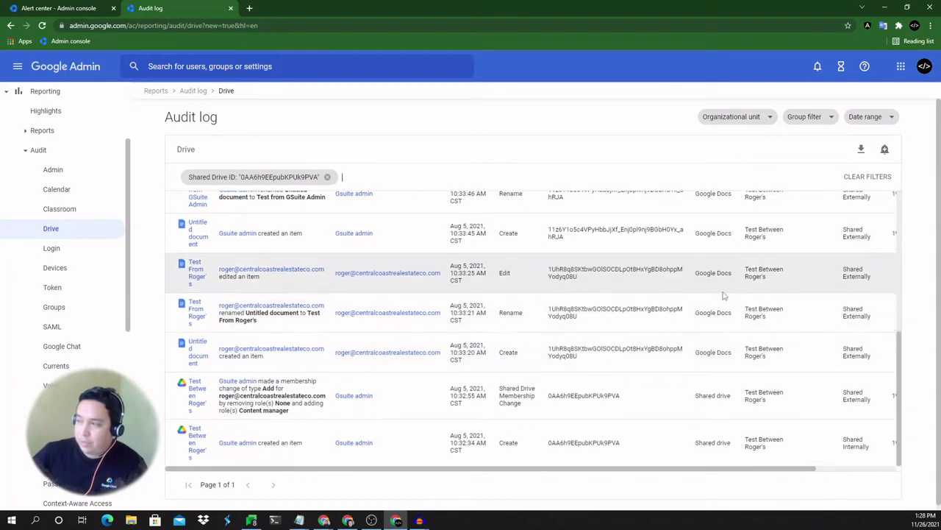
scroll(765, 397, up, 1)
scroll(765, 397, up, 6)
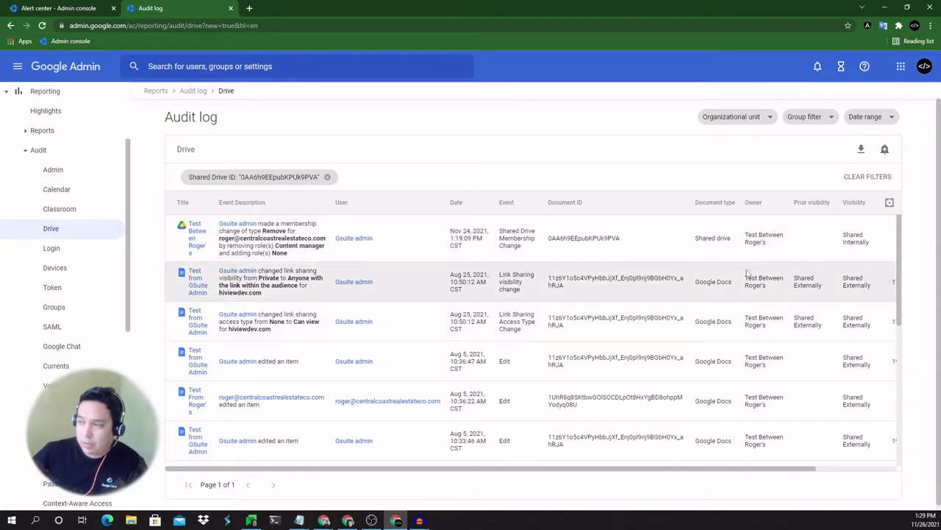
scroll(747, 272, down, 10)
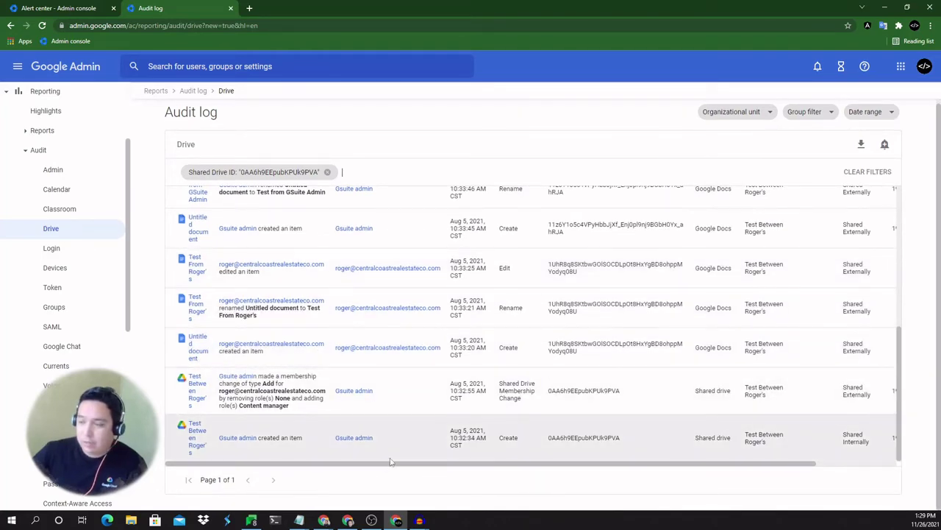
scroll(383, 346, up, 10)
scroll(369, 329, up, 1)
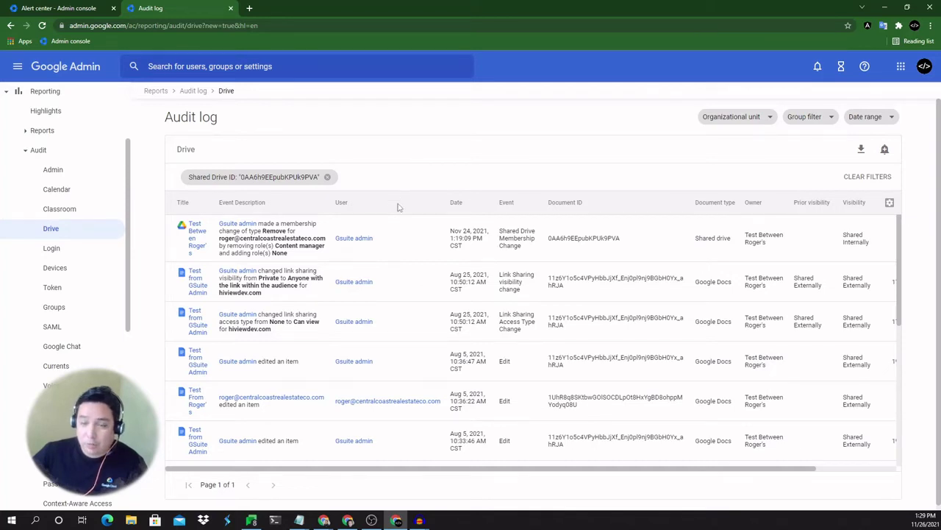
drag(874, 290, 834, 278)
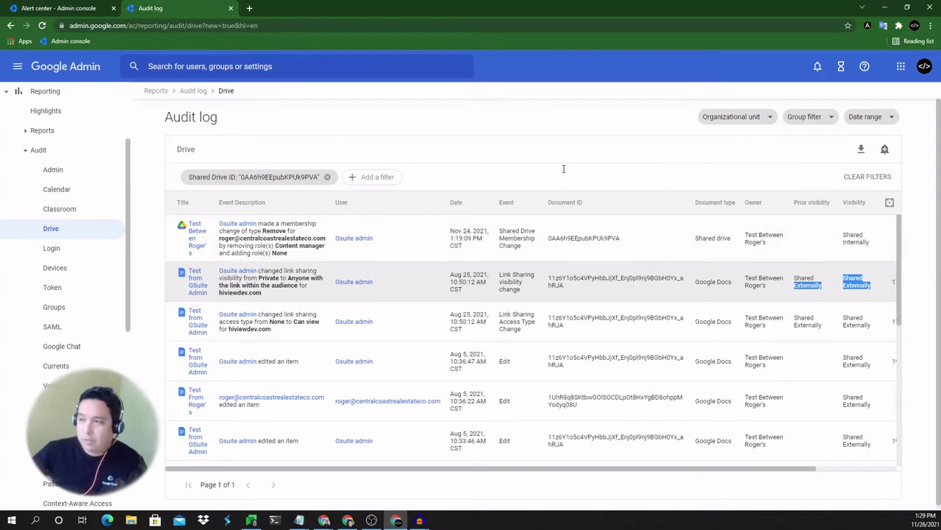
click(384, 177)
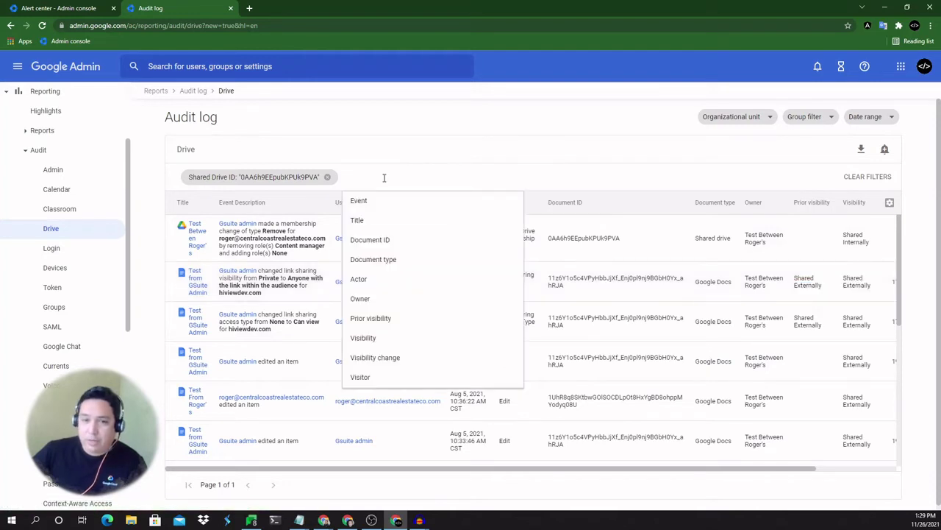
click(504, 151)
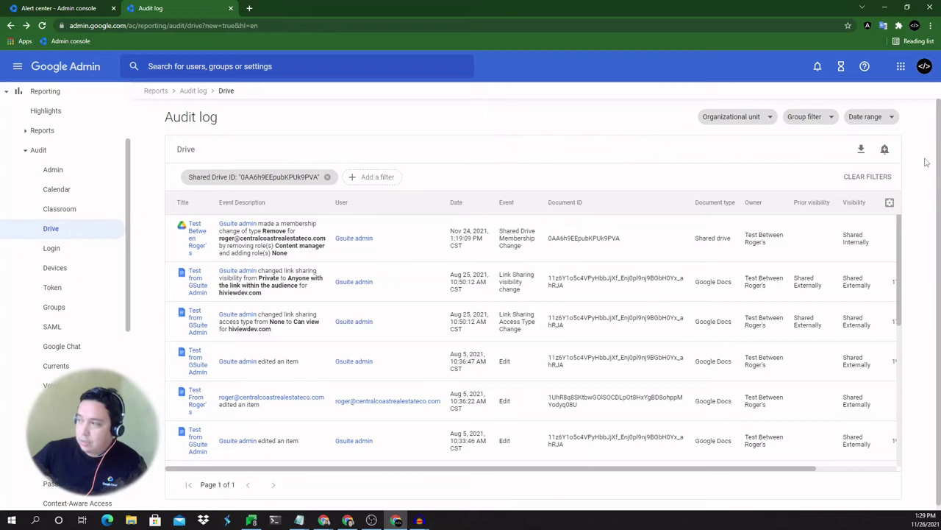
From the filtered log, create reporting rule 'shared drive - Test', also sending alerts to super administrators
click(885, 150)
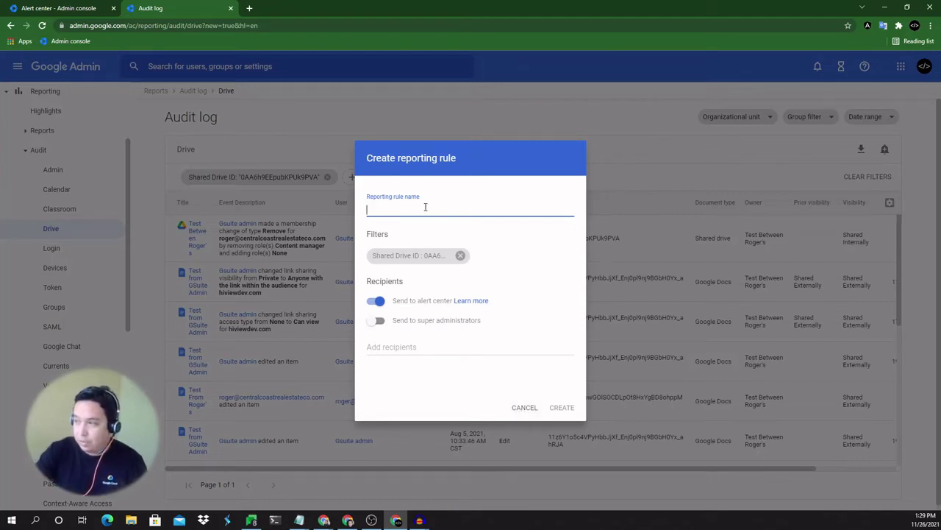
text(shared dr)
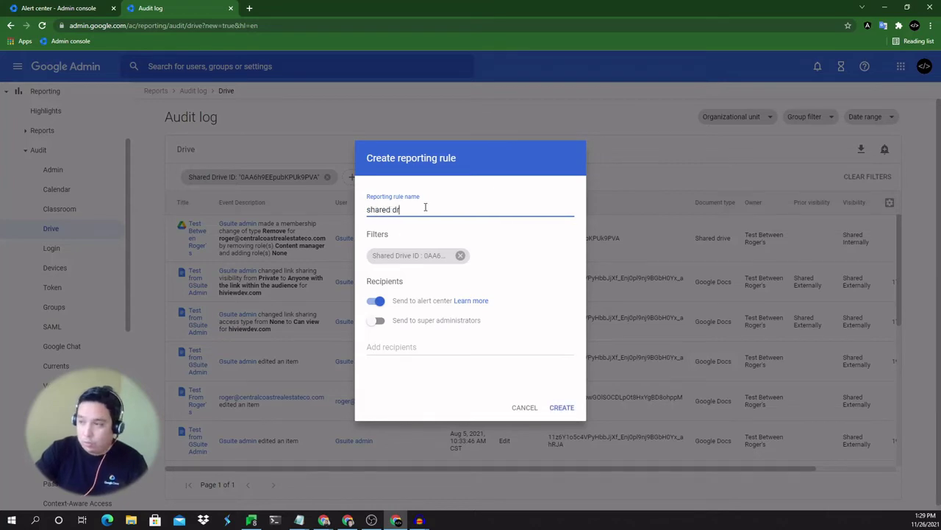
text(ive -)
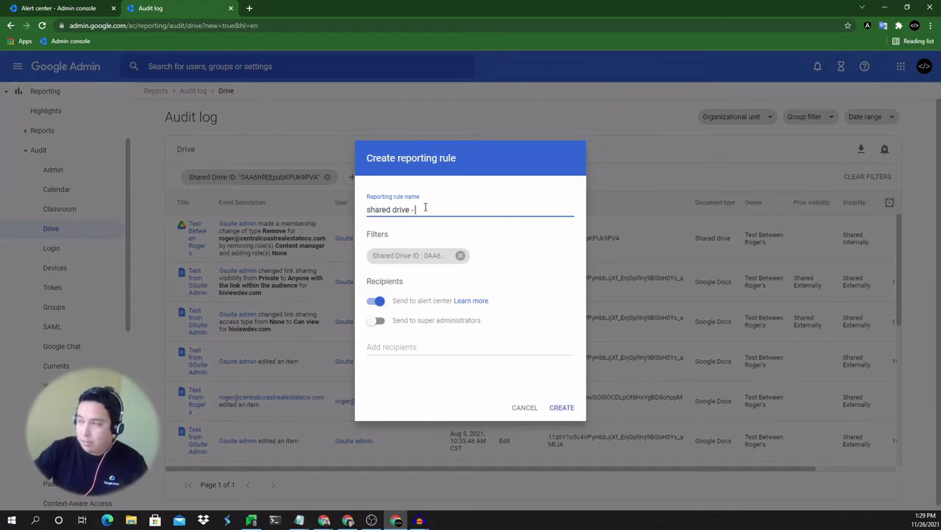
text( TEstR)
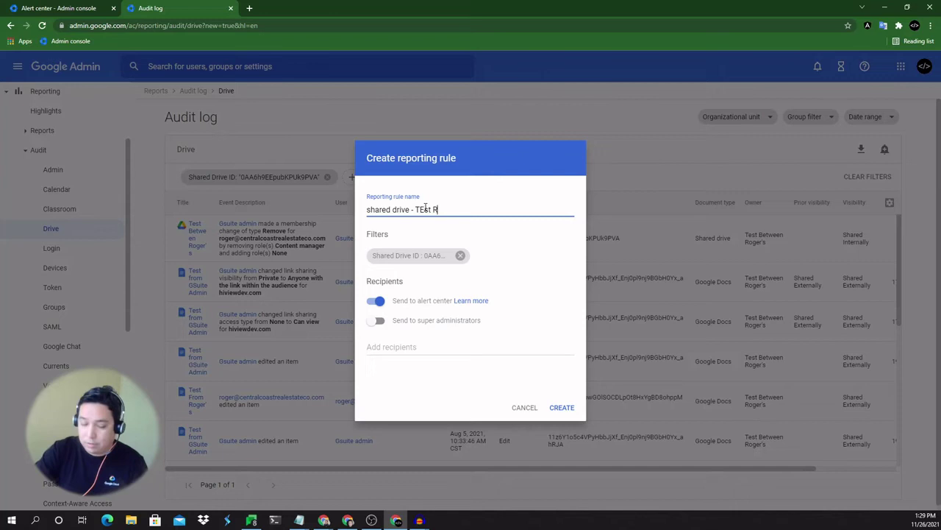
key(BackSpace)
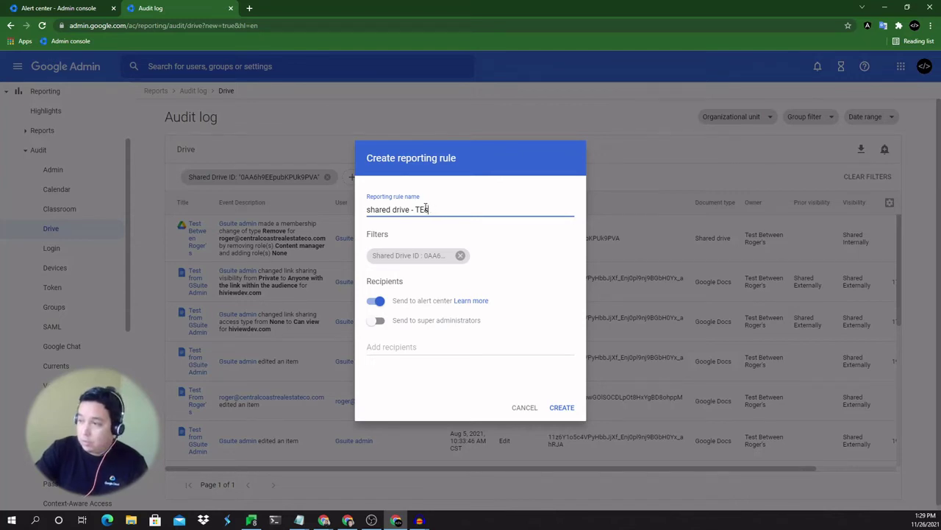
key(BackSpace)
key(BackSpace)
text(est)
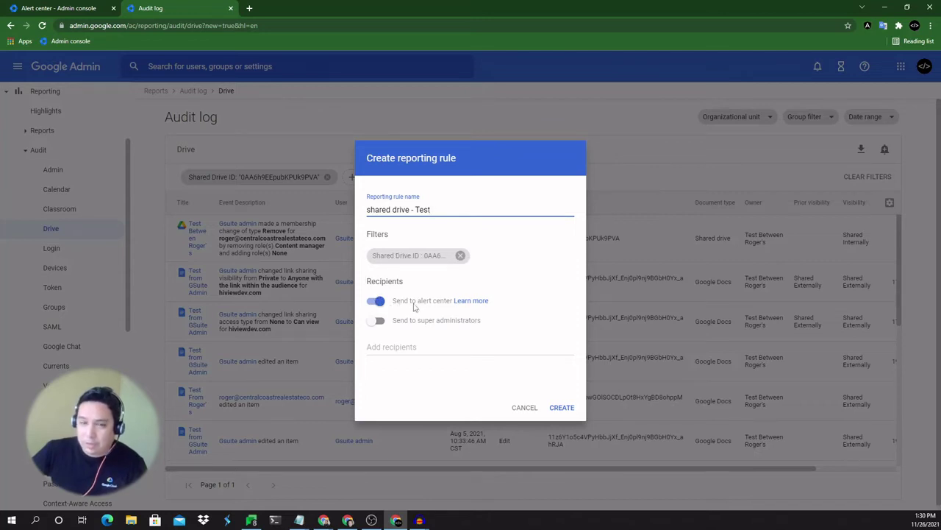
click(379, 324)
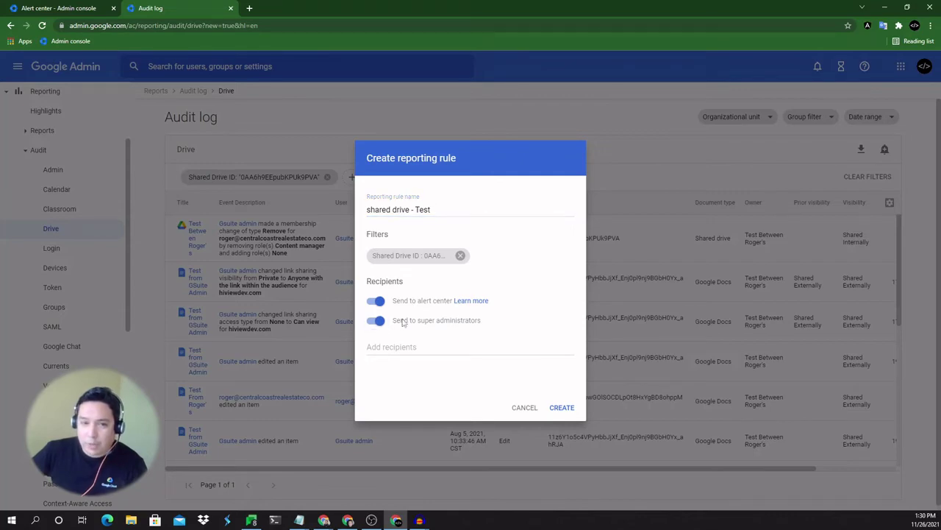
click(563, 410)
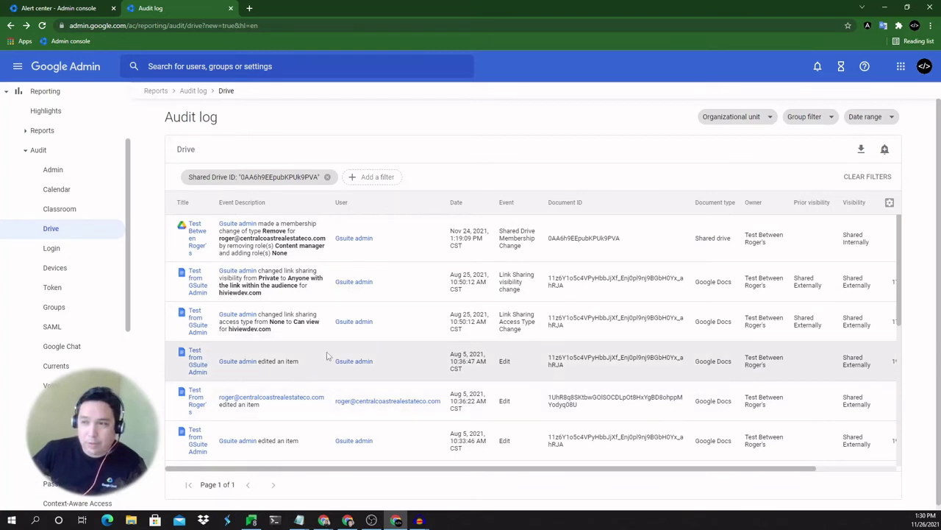
Go from the Admin console home to the Alert center rules list to find 'shared drive - Test'
click(86, 71)
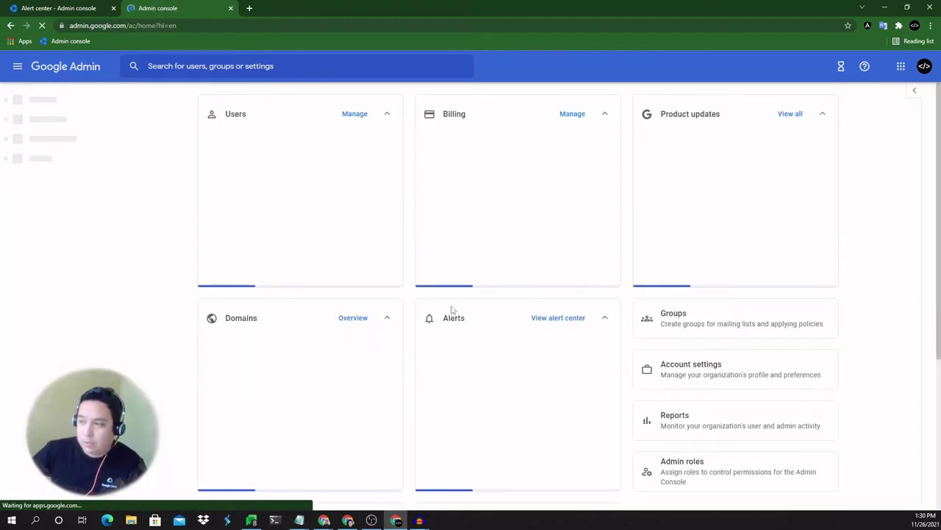
scroll(473, 300, down, 1)
scroll(468, 304, down, 1)
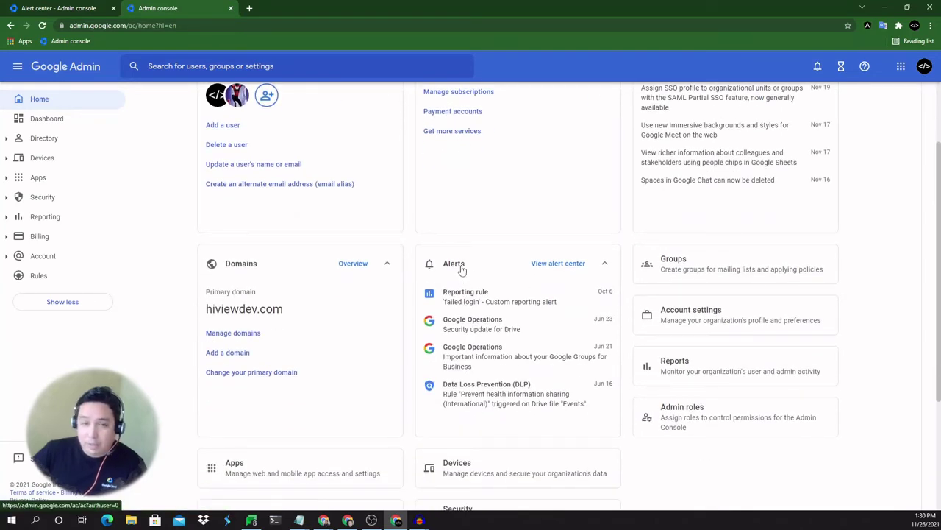
click(462, 270)
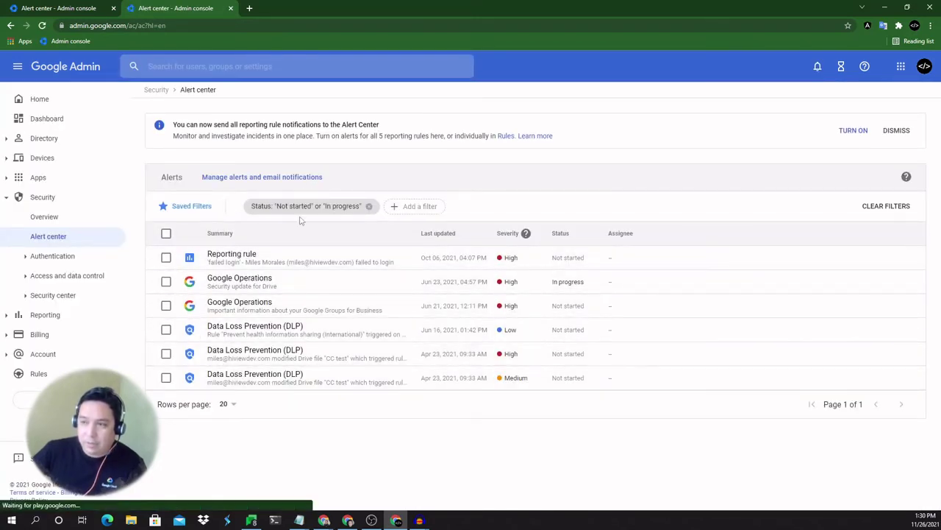
click(250, 177)
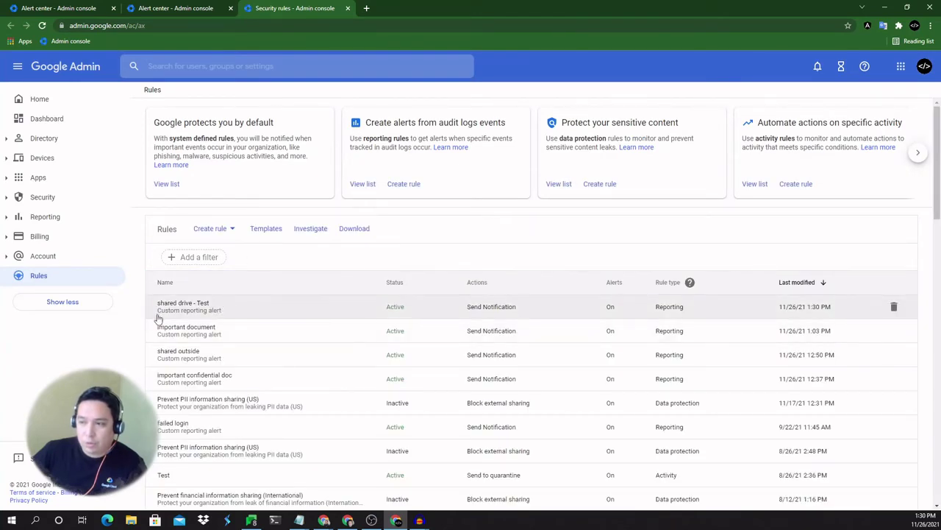
click(190, 312)
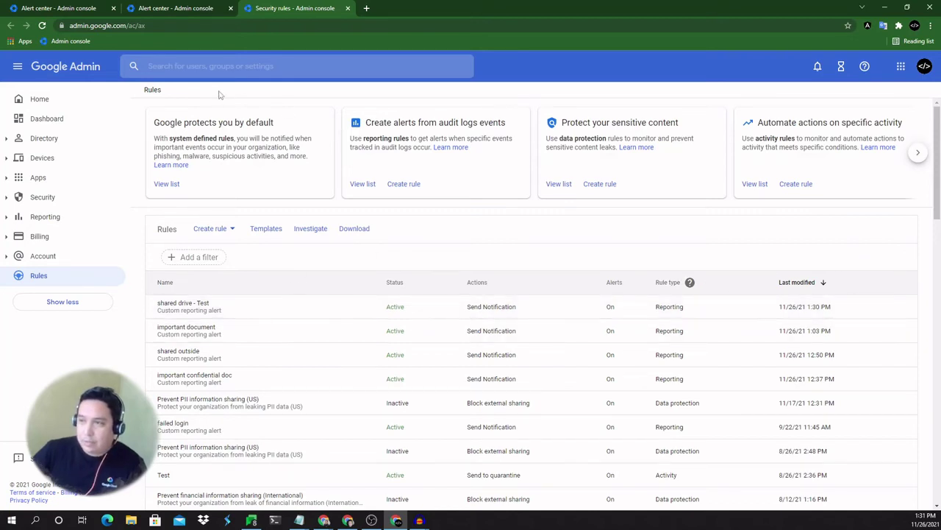
Return to the Drive audit log via Reporting > Audit > Drive
click(173, 10)
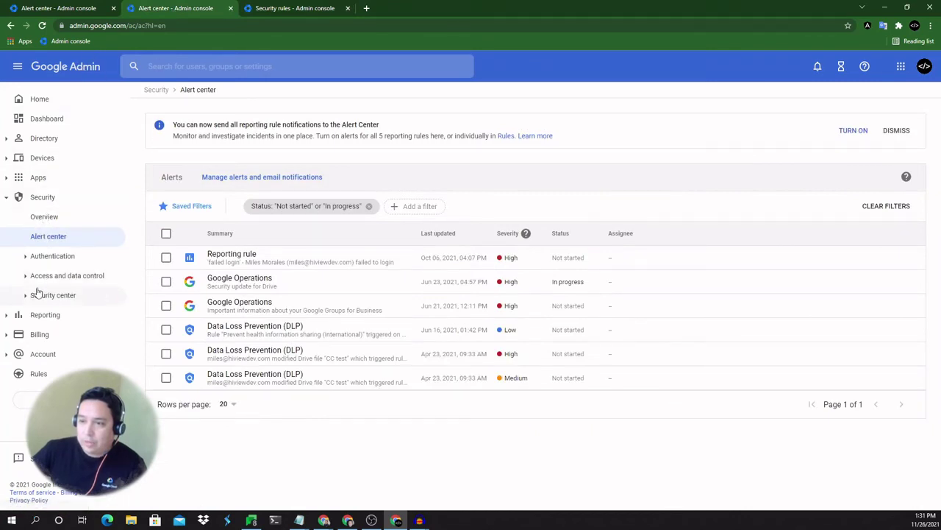
click(10, 317)
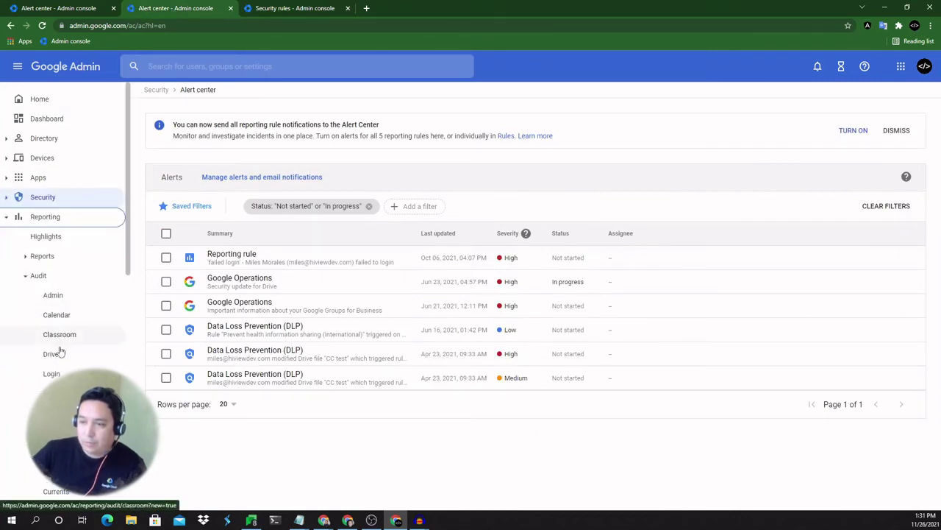
click(57, 361)
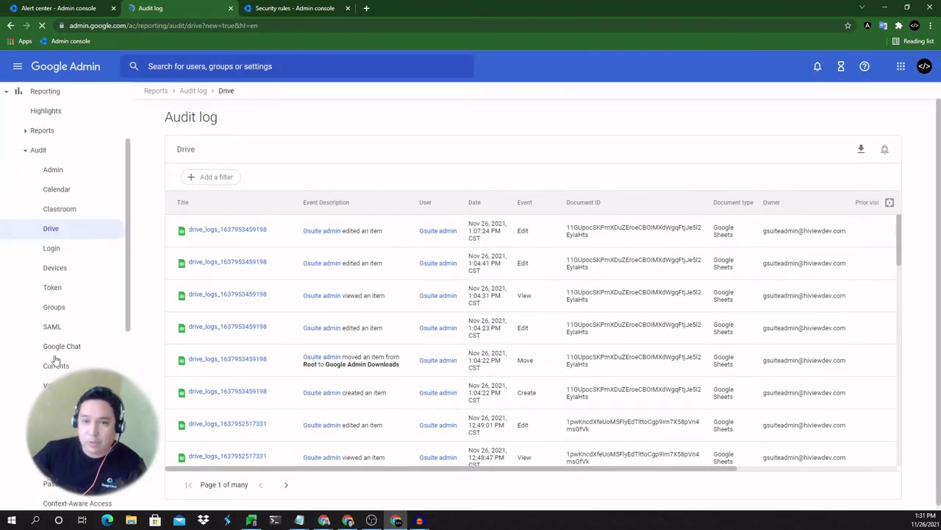
click(244, 178)
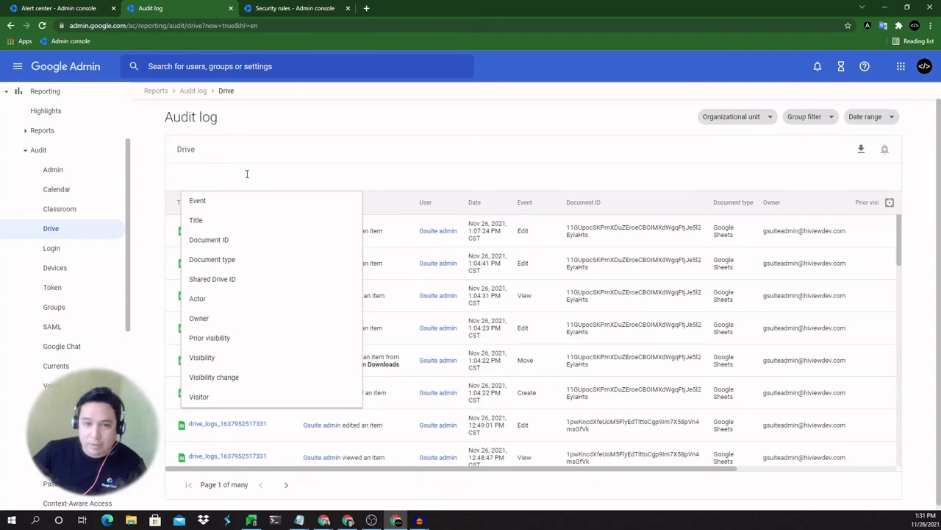
Export the Drive audit log with all columns to Google Sheets
click(862, 149)
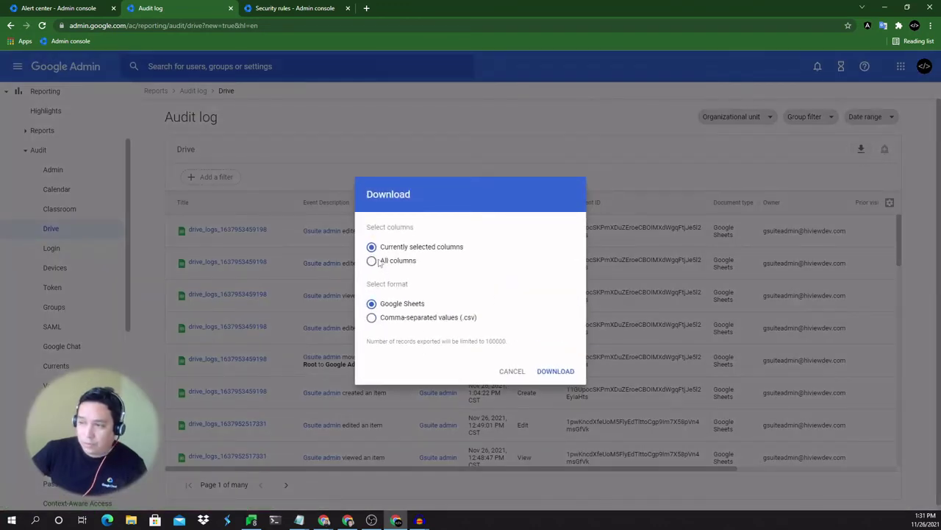
click(372, 261)
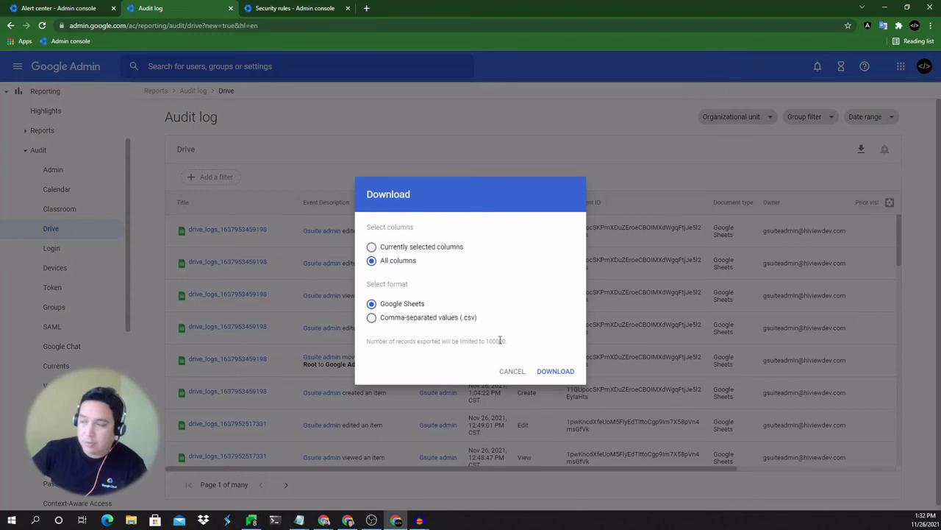
click(555, 372)
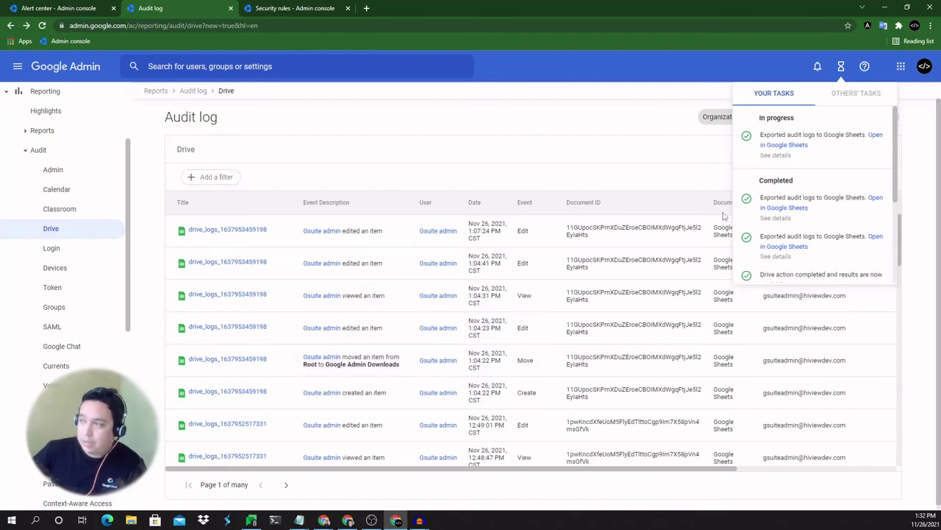
Open the exported log in Google Sheets and create a filter on the header row
click(785, 146)
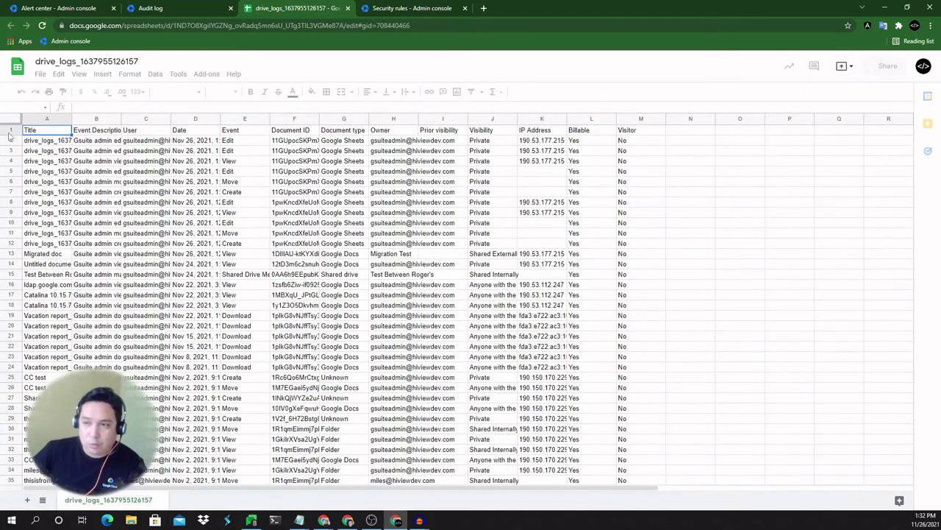
click(10, 131)
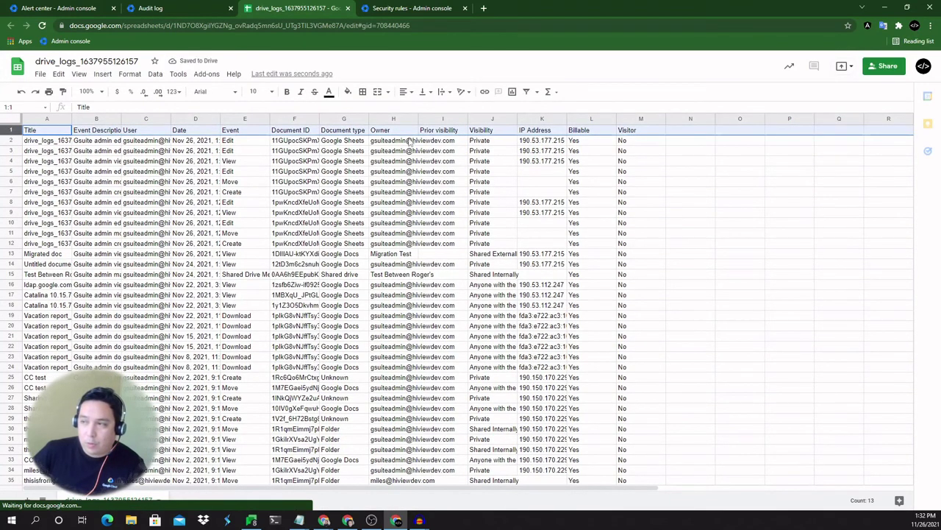
click(526, 93)
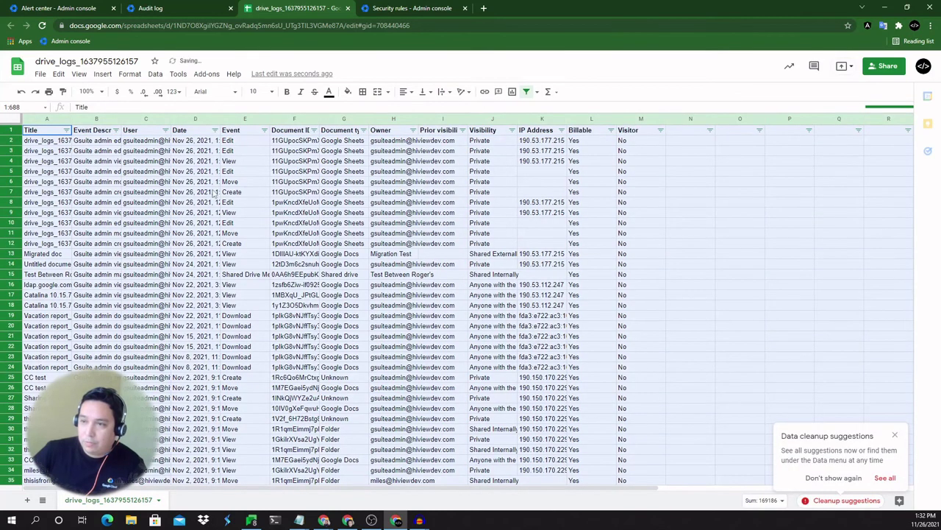
Set the Event column filter to keep only Delete events checked
click(265, 133)
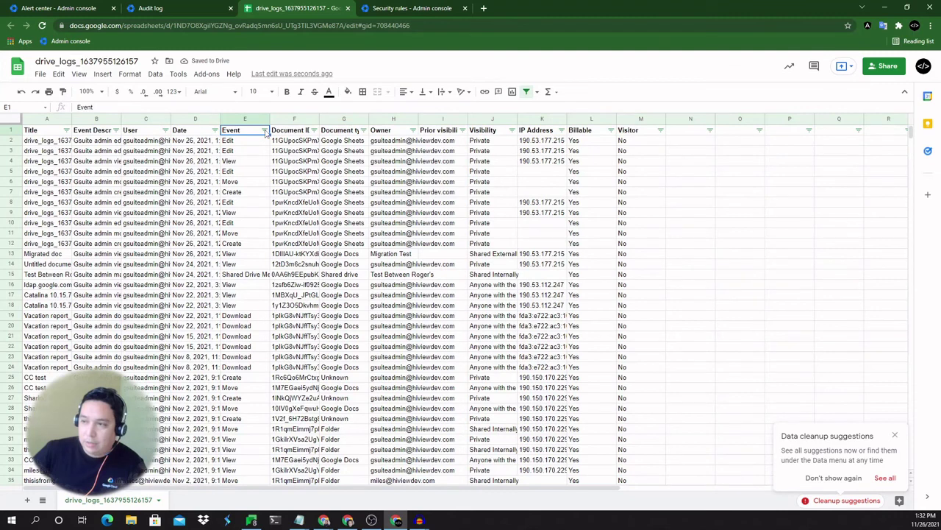
click(265, 130)
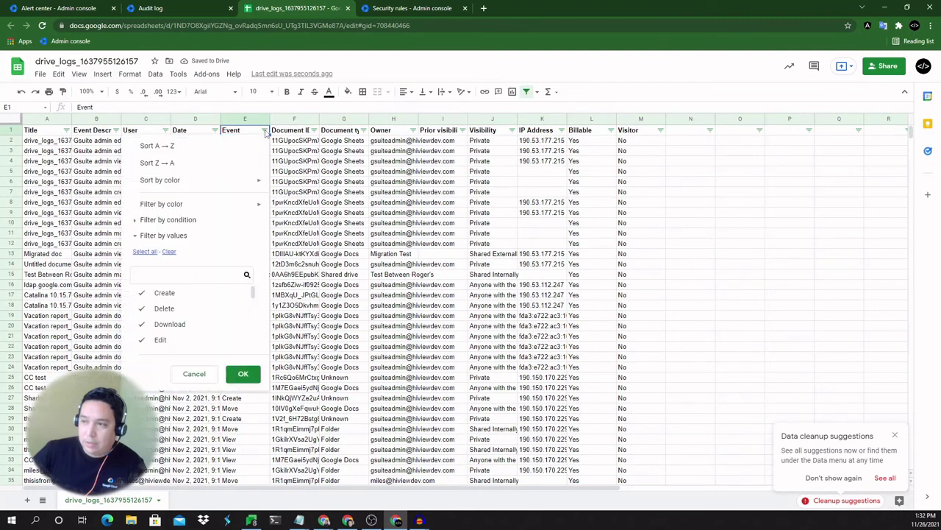
click(170, 297)
click(163, 325)
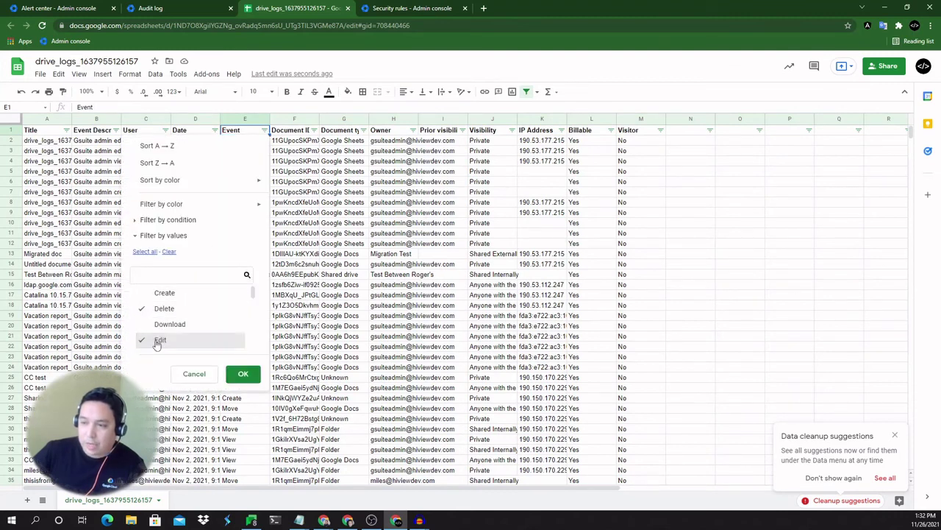
click(158, 342)
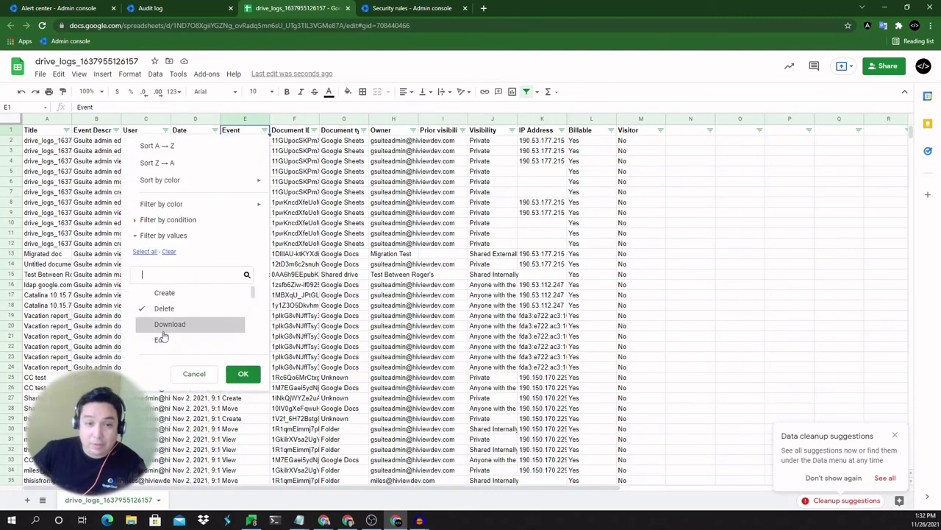
click(242, 375)
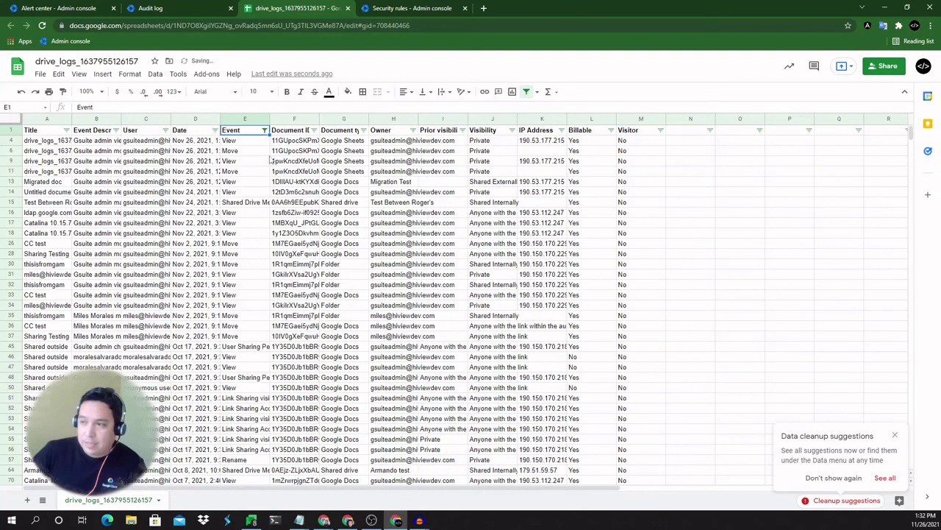
click(264, 130)
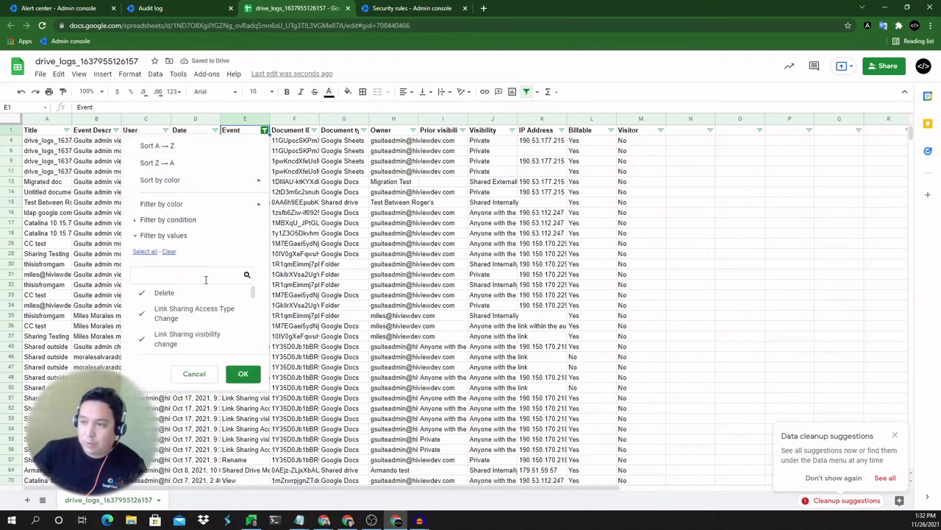
click(169, 251)
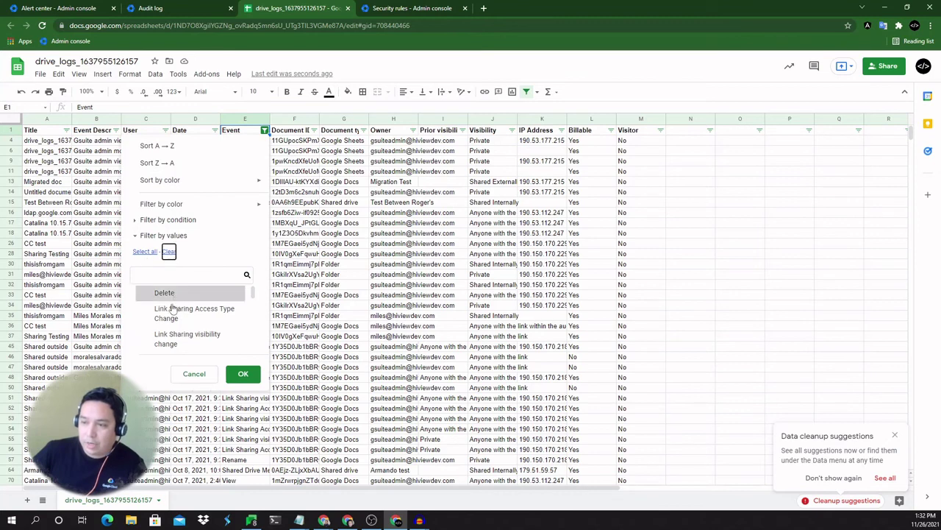
click(164, 293)
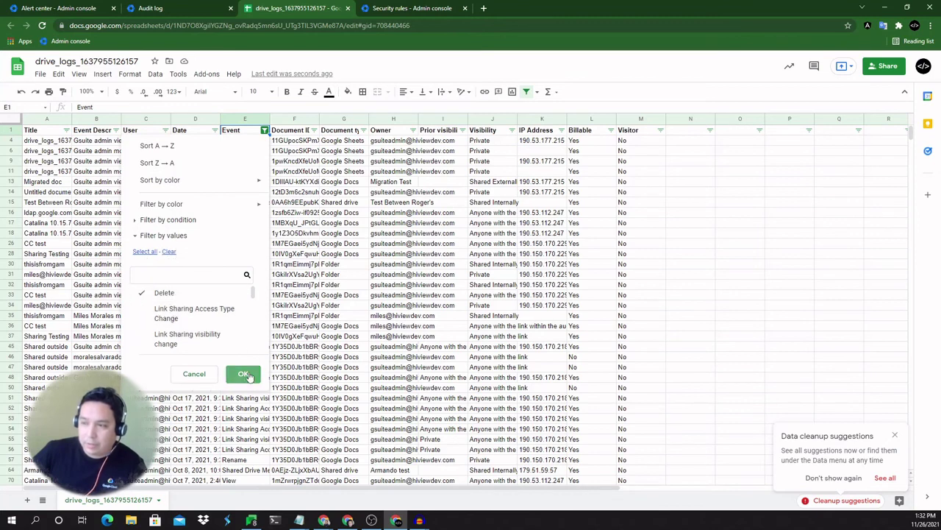
Apply the Delete-only filter and select the visible dates to count 21 deletions
click(244, 373)
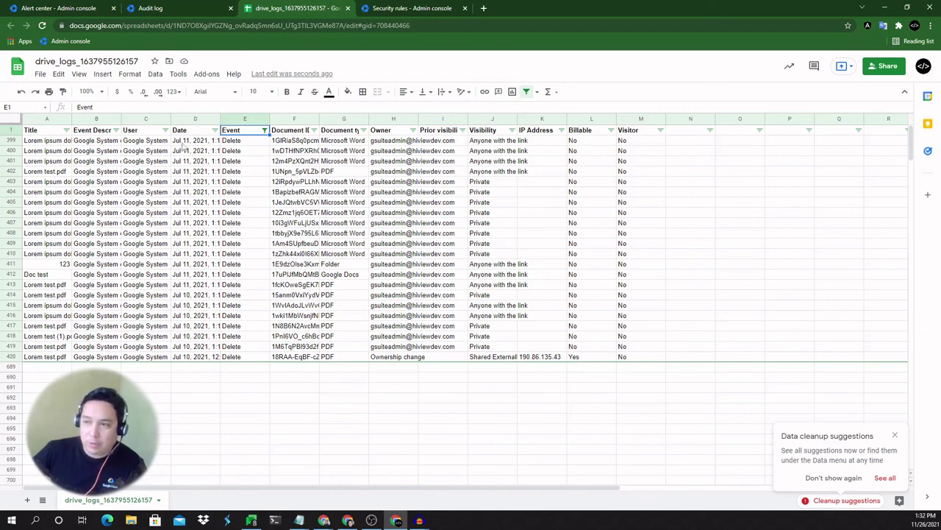
drag(188, 144, 183, 357)
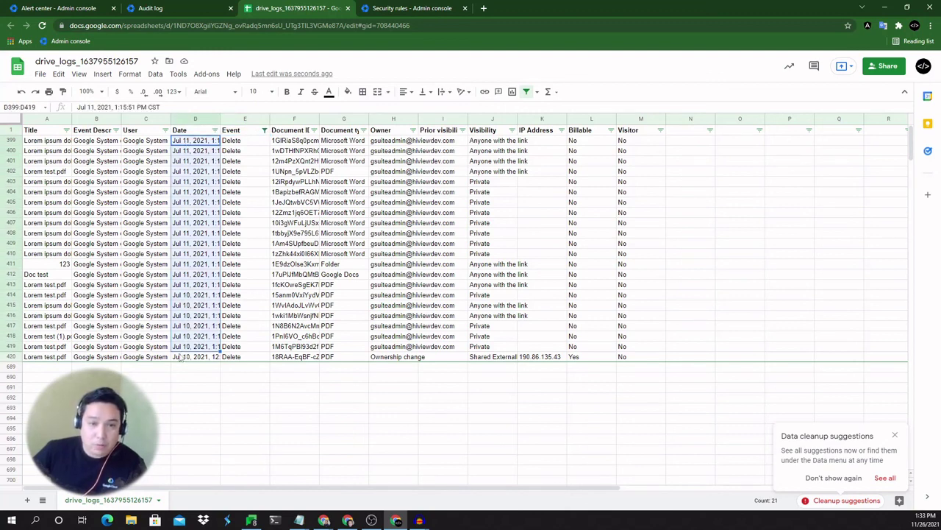